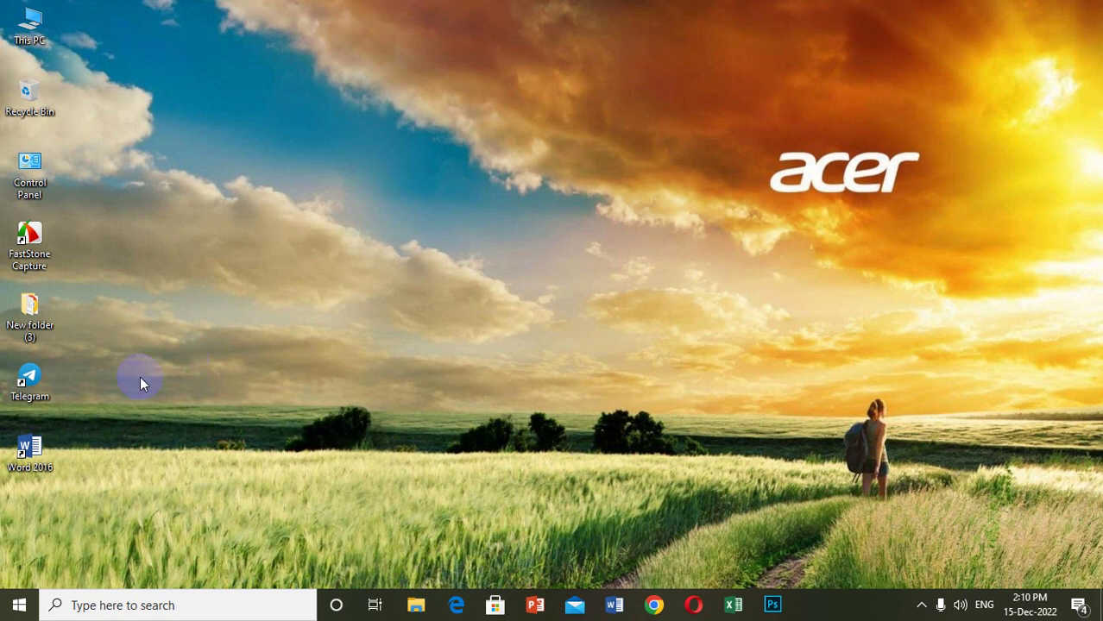
# Launch Word 2016 with the Open command of its desktop shortcut and create a blank document
pyautogui.click(32, 466)
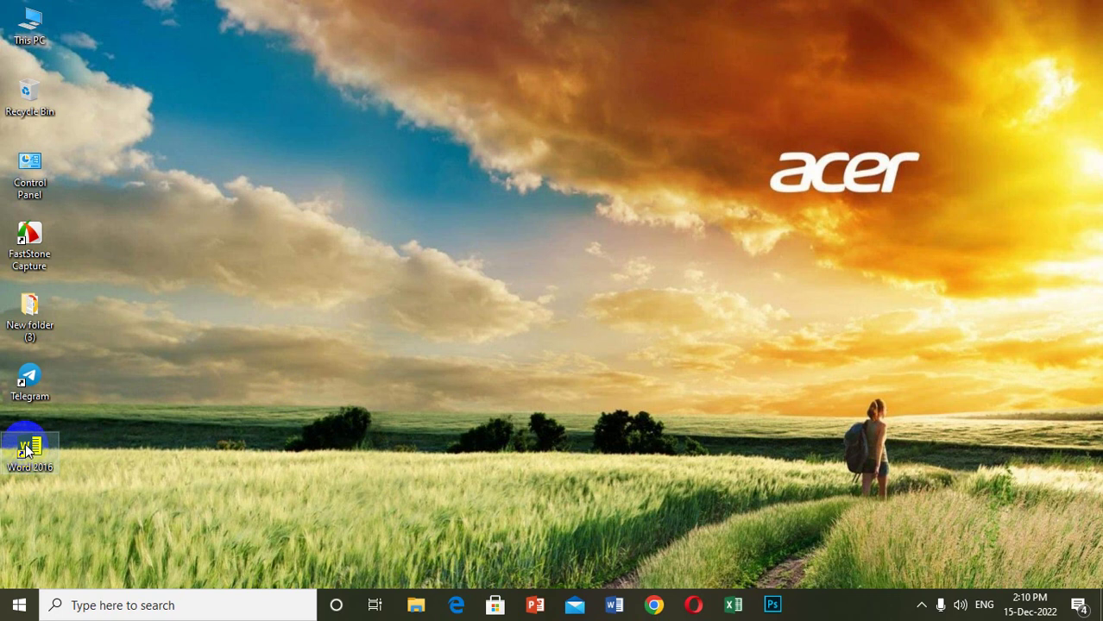
pyautogui.click(37, 456)
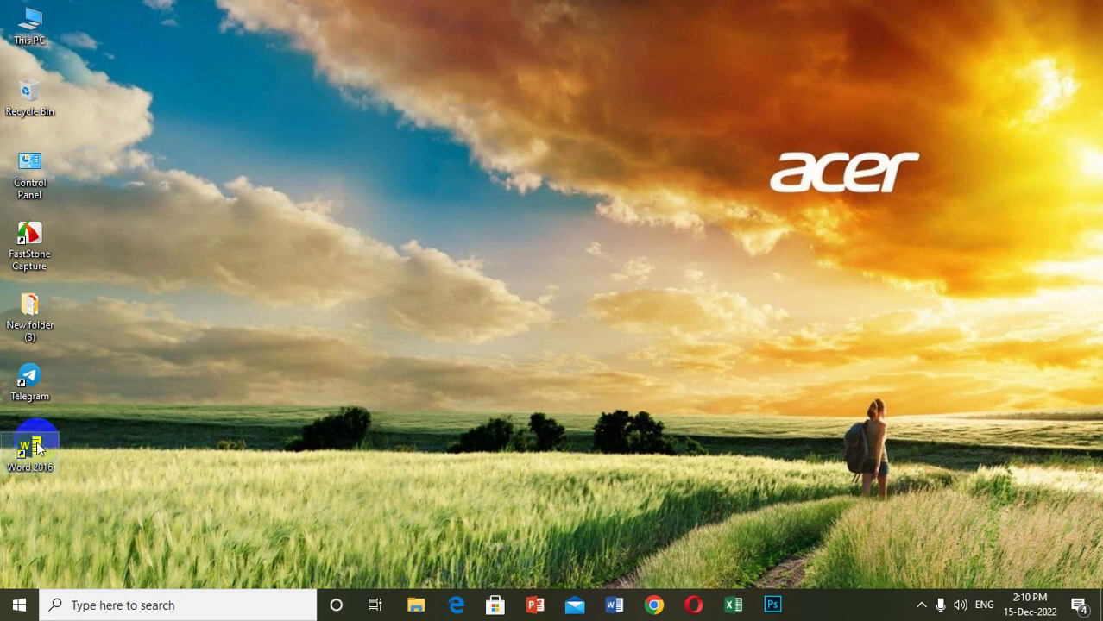
pyautogui.rightClick(37, 448)
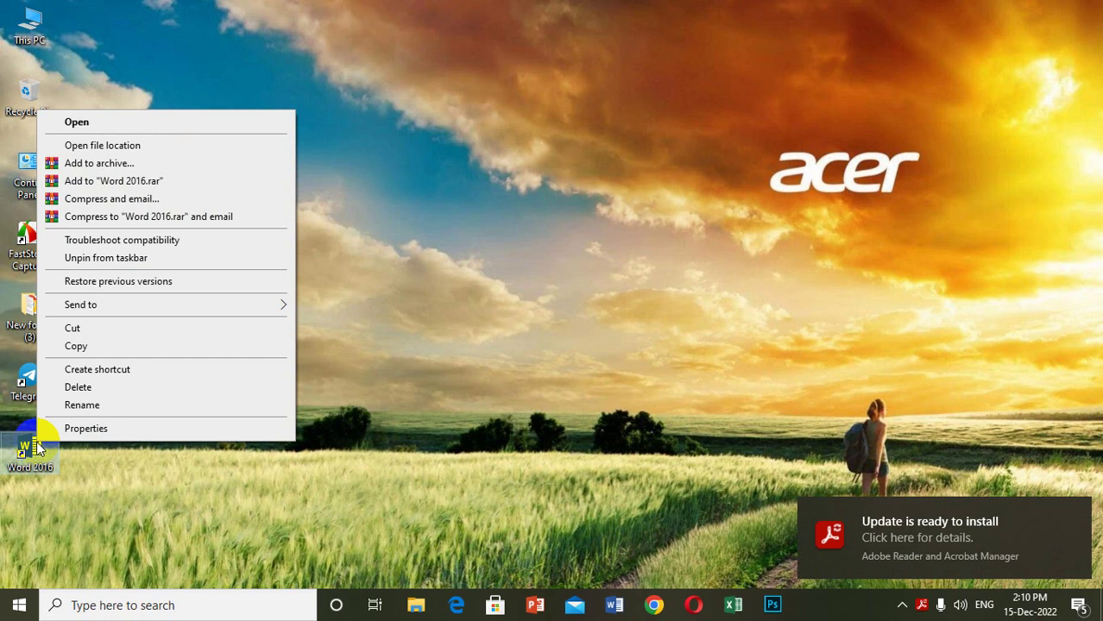
pyautogui.click(115, 121)
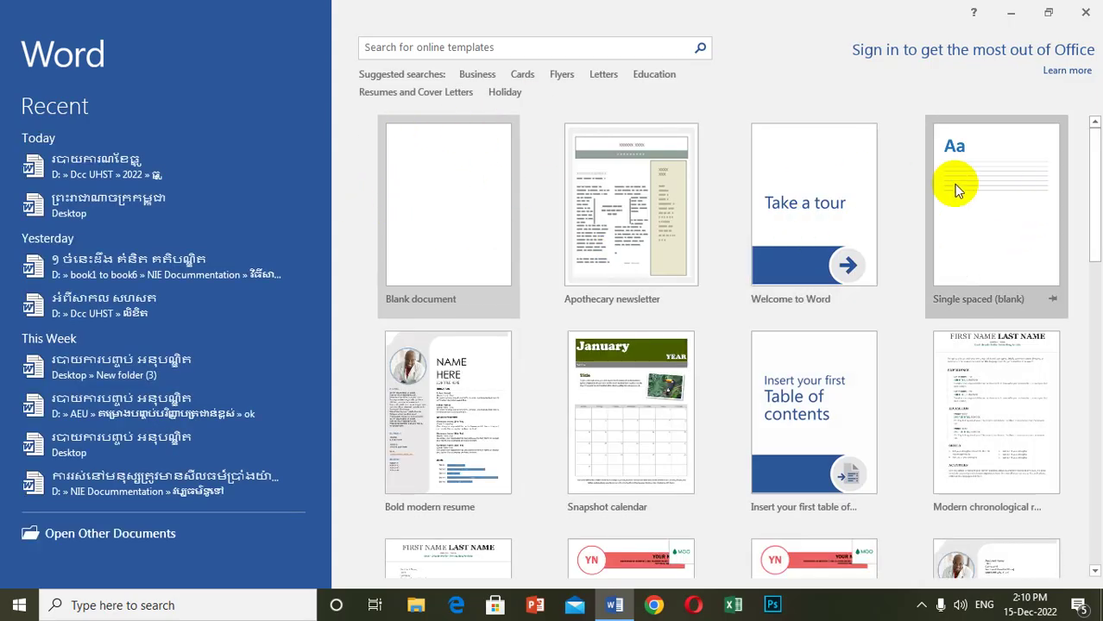
pyautogui.click(438, 200)
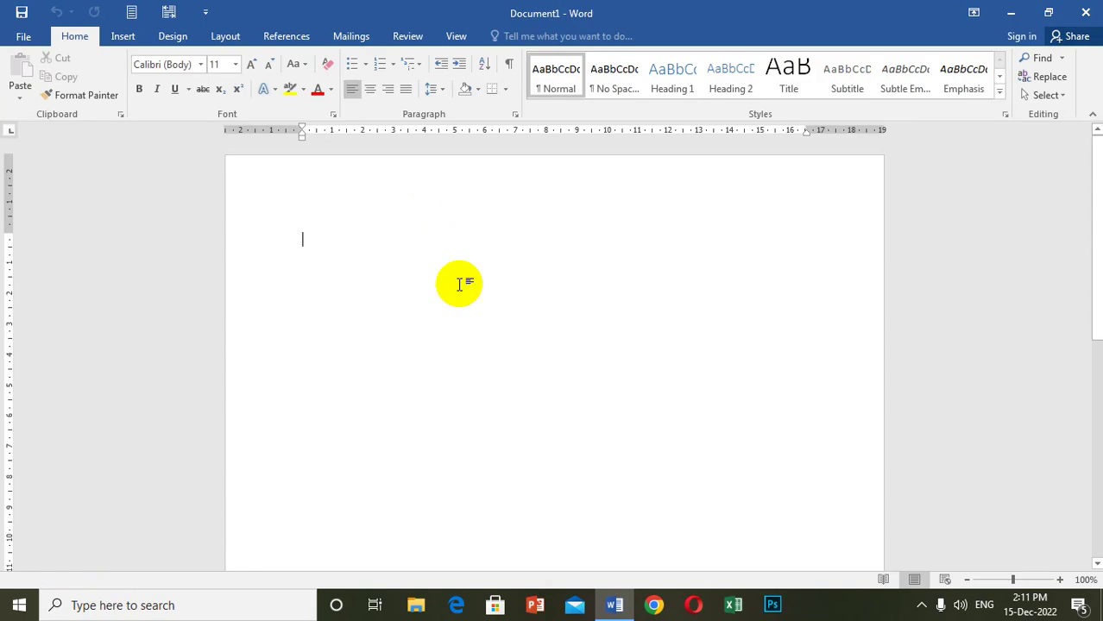
# Look over the empty page of the new document and close Word
pyautogui.scroll(-8, 400, 307)
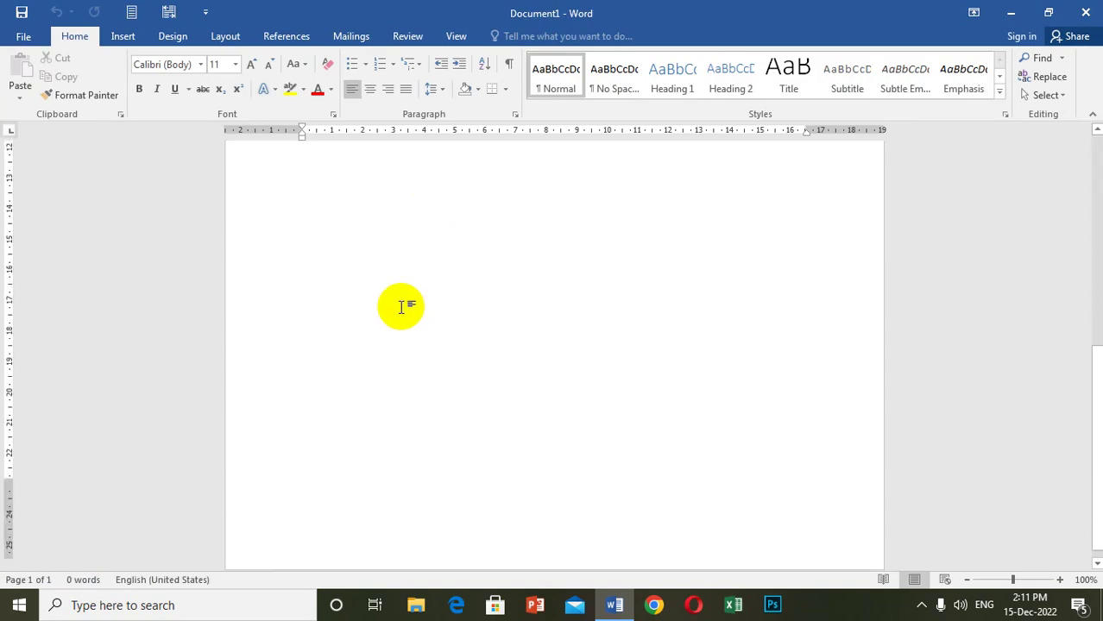
pyautogui.scroll(8, 403, 309)
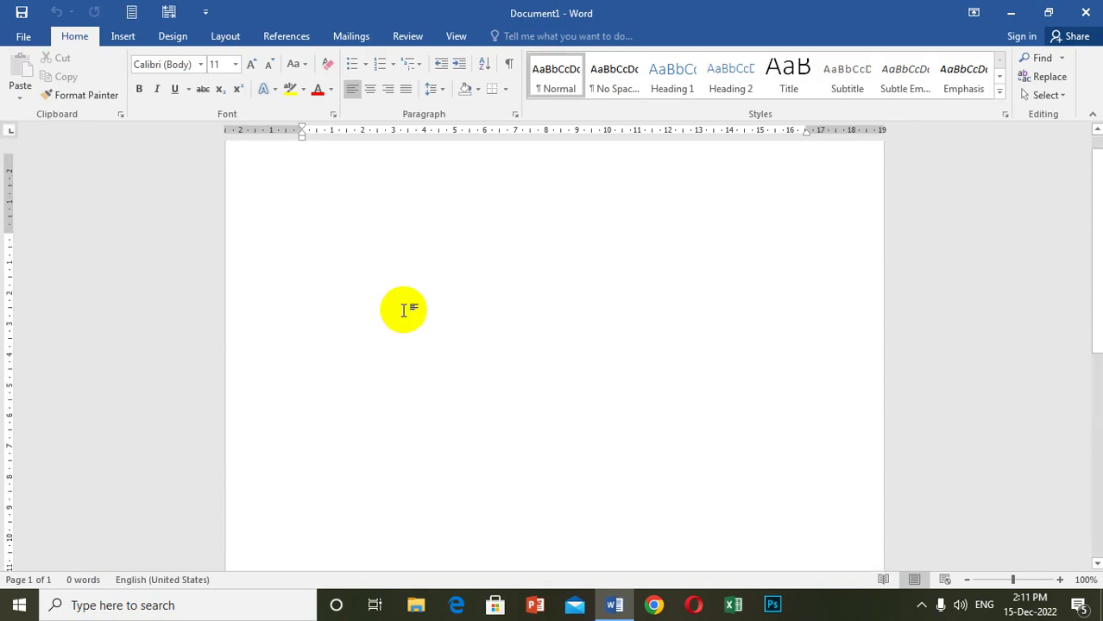
pyautogui.scroll(-7, 404, 310)
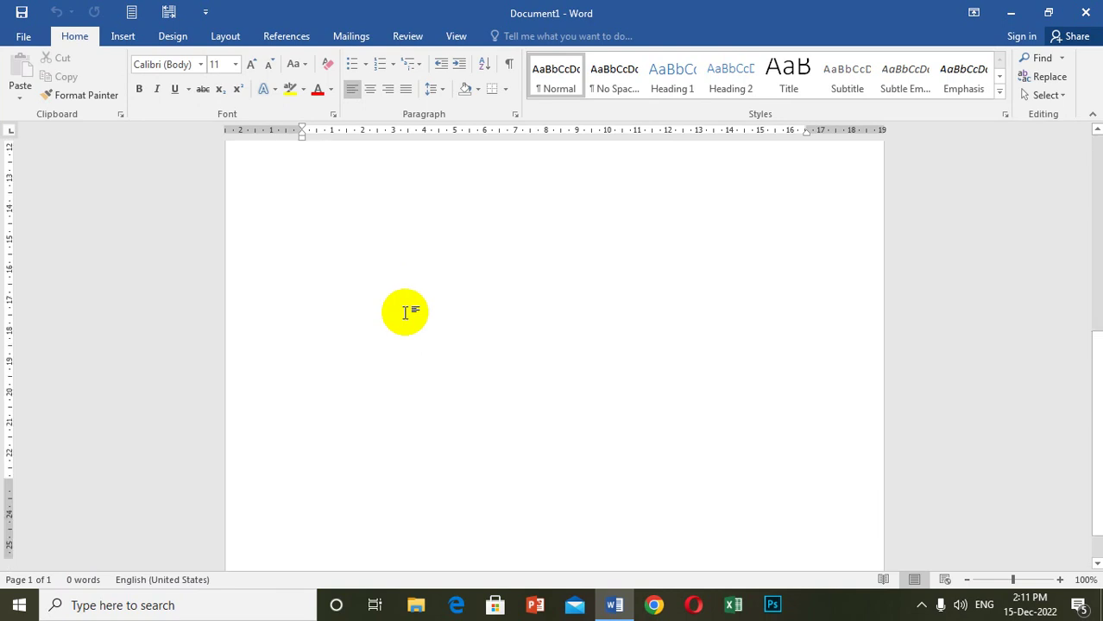
pyautogui.click(1084, 12)
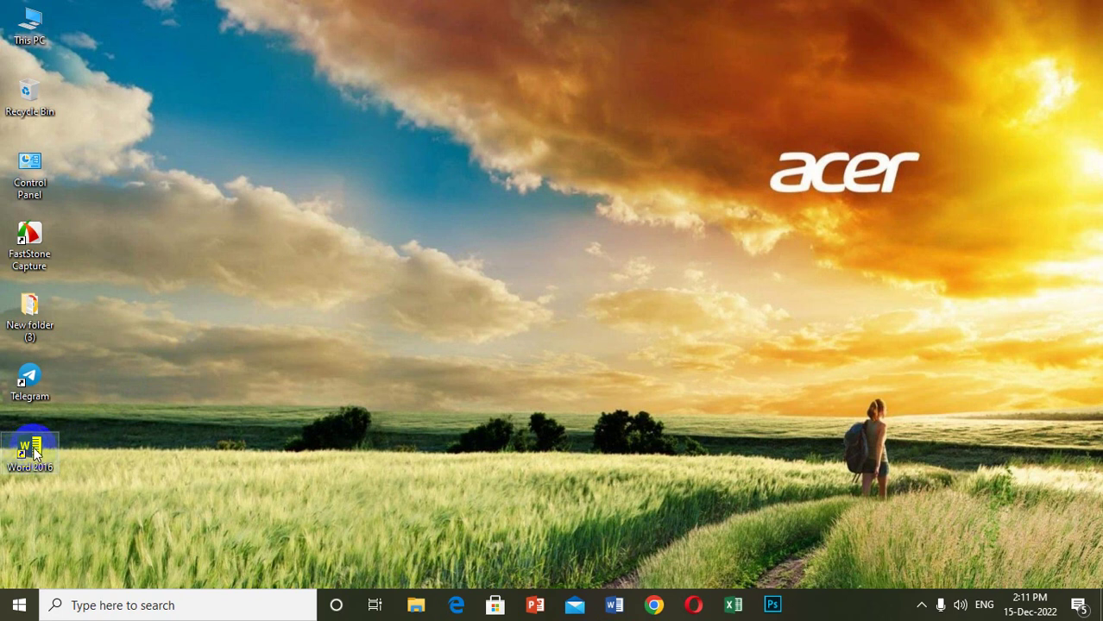
# Launch Word 2016 directly from its desktop shortcut, create a blank document and close it again
pyautogui.doubleClick(35, 453)
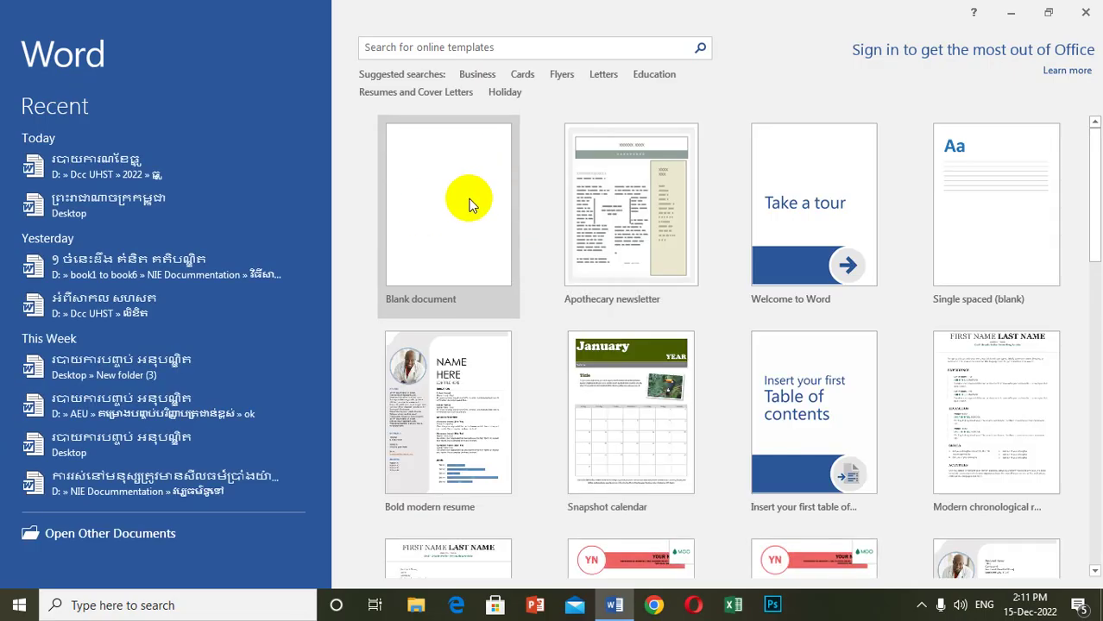
pyautogui.click(469, 204)
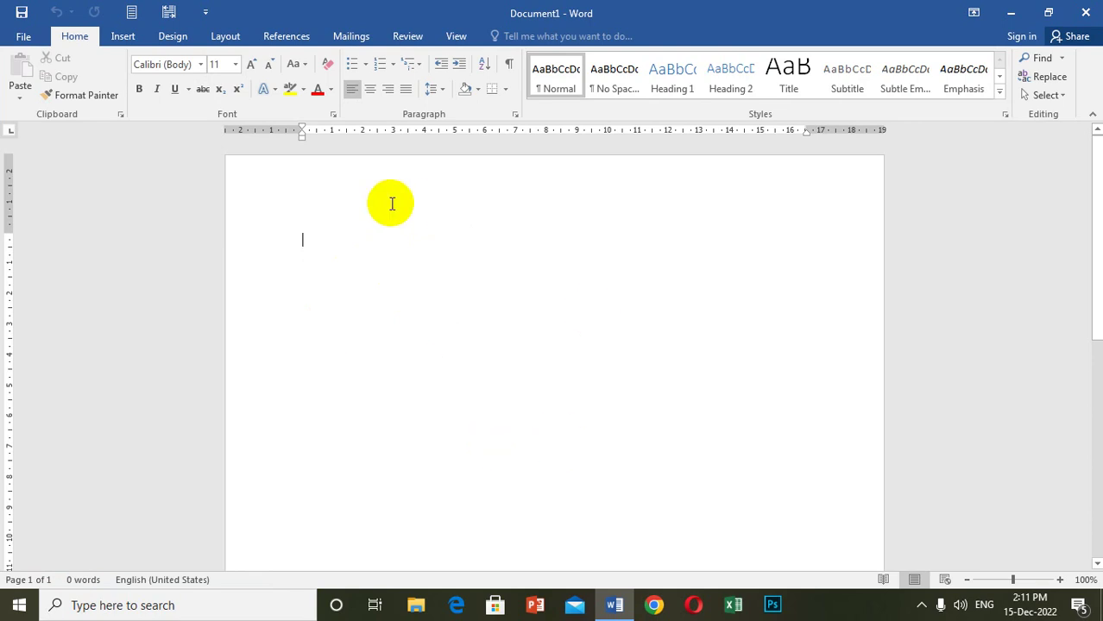
pyautogui.click(1089, 11)
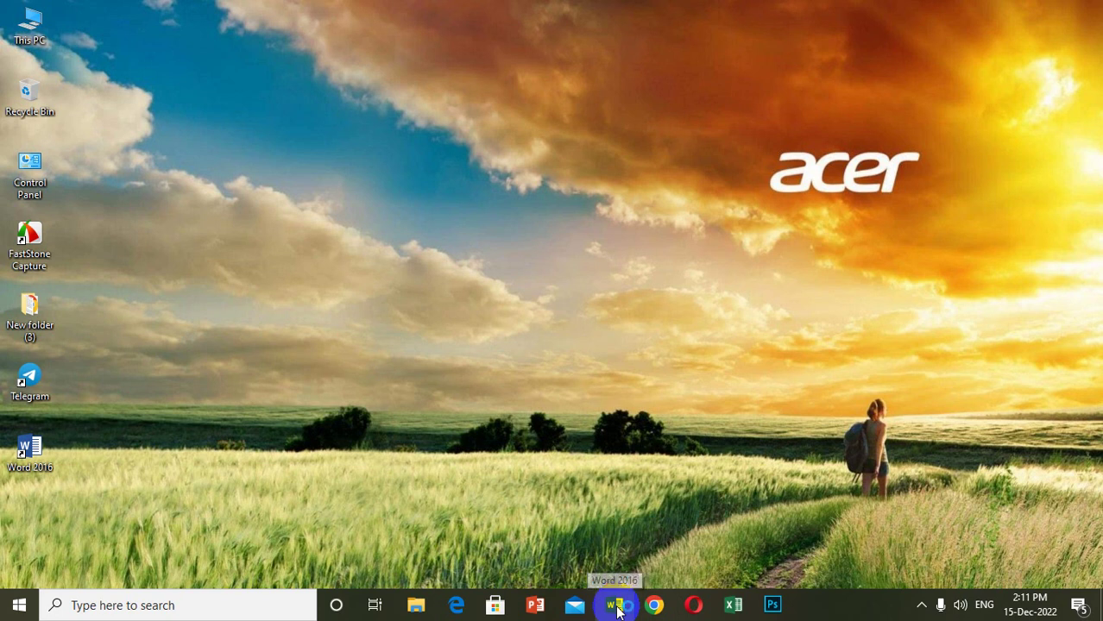
# Launch Word 2016 from its pinned taskbar shortcut, create a blank document and close it again
pyautogui.click(616, 610)
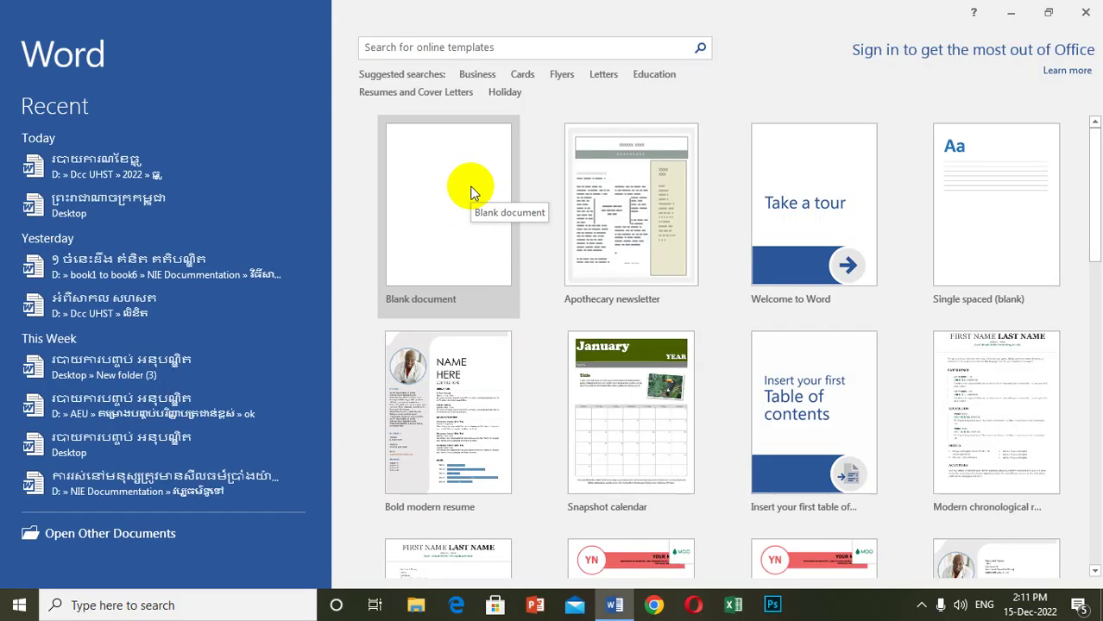
pyautogui.click(470, 190)
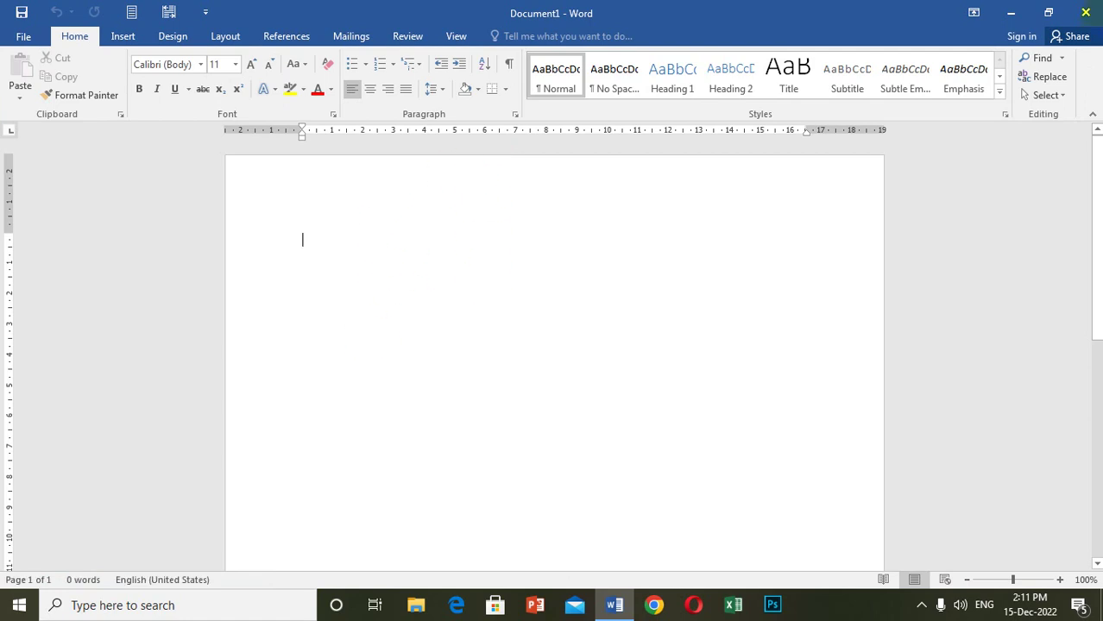
pyautogui.click(1089, 11)
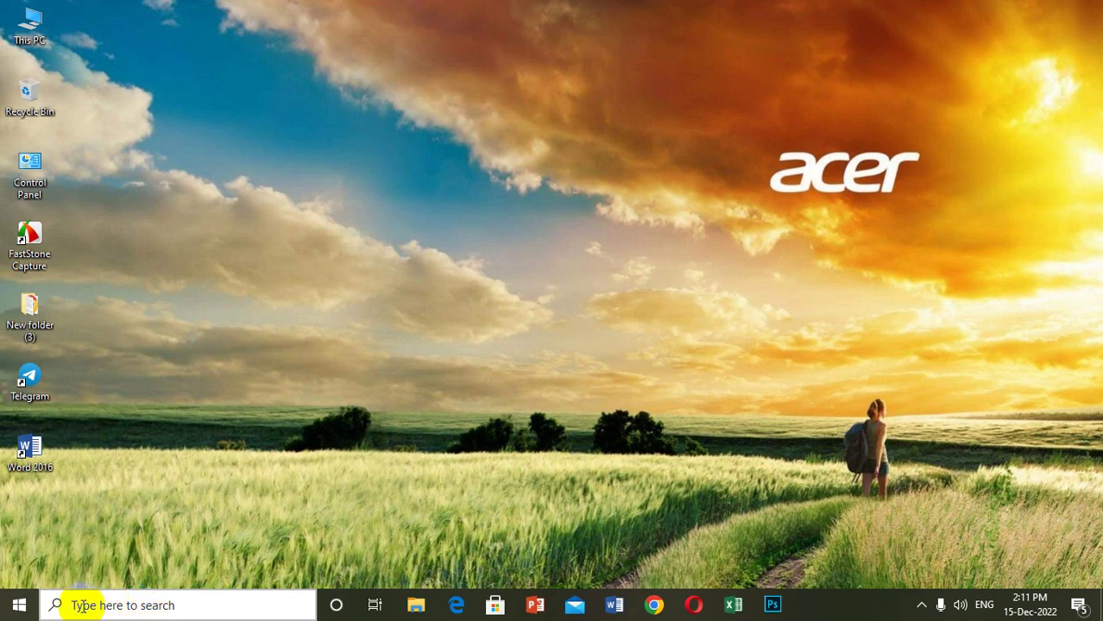
pyautogui.click(81, 606)
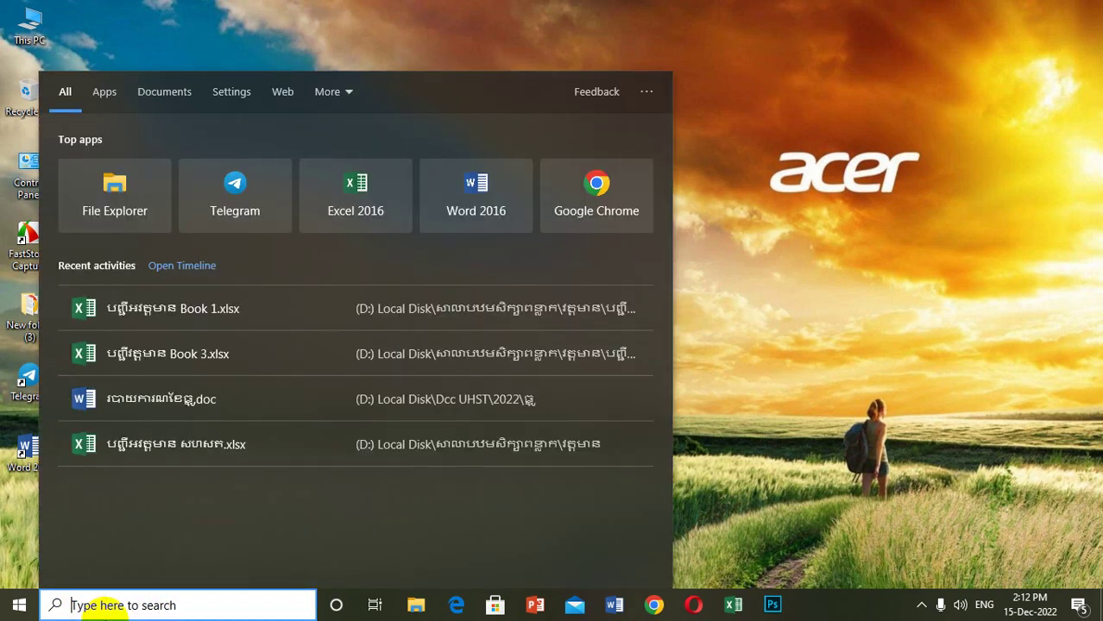
pyautogui.write('w')
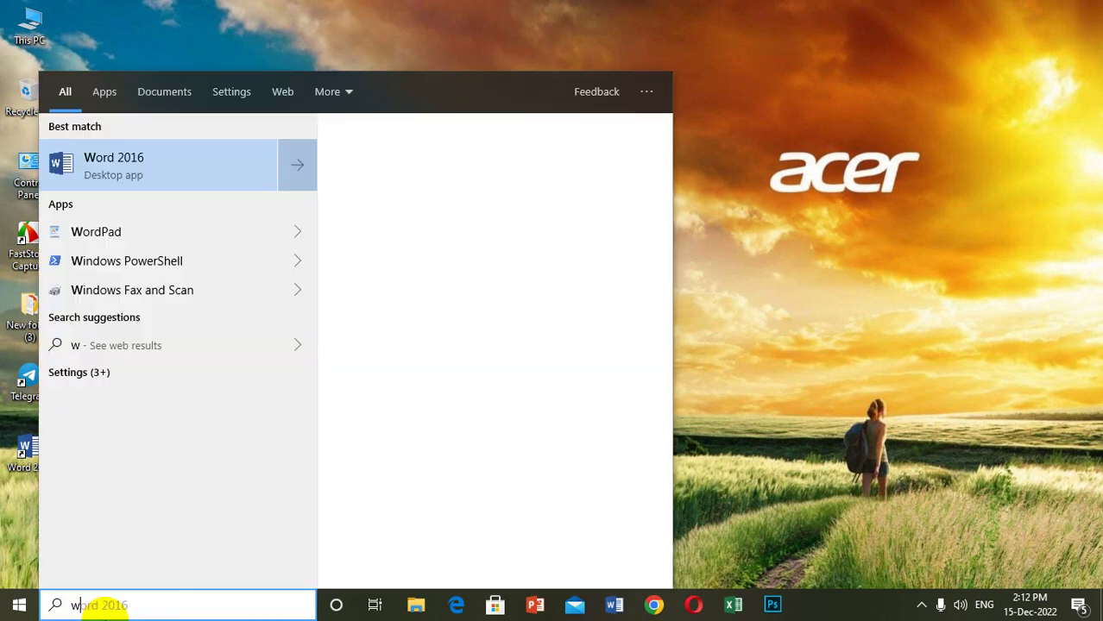
pyautogui.write('id')
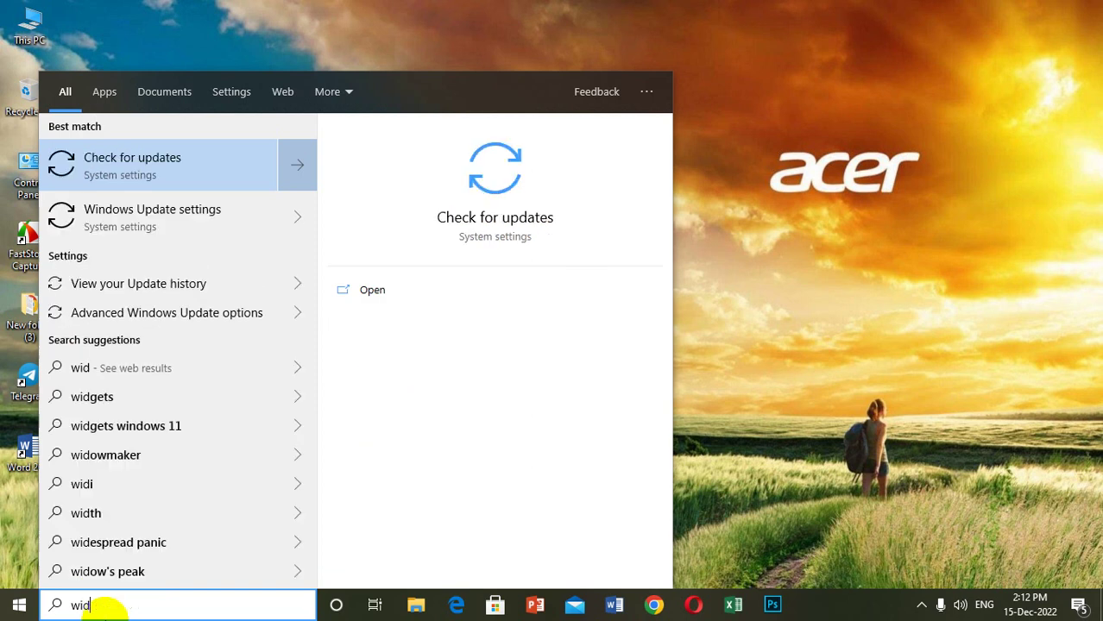
pyautogui.write('word')
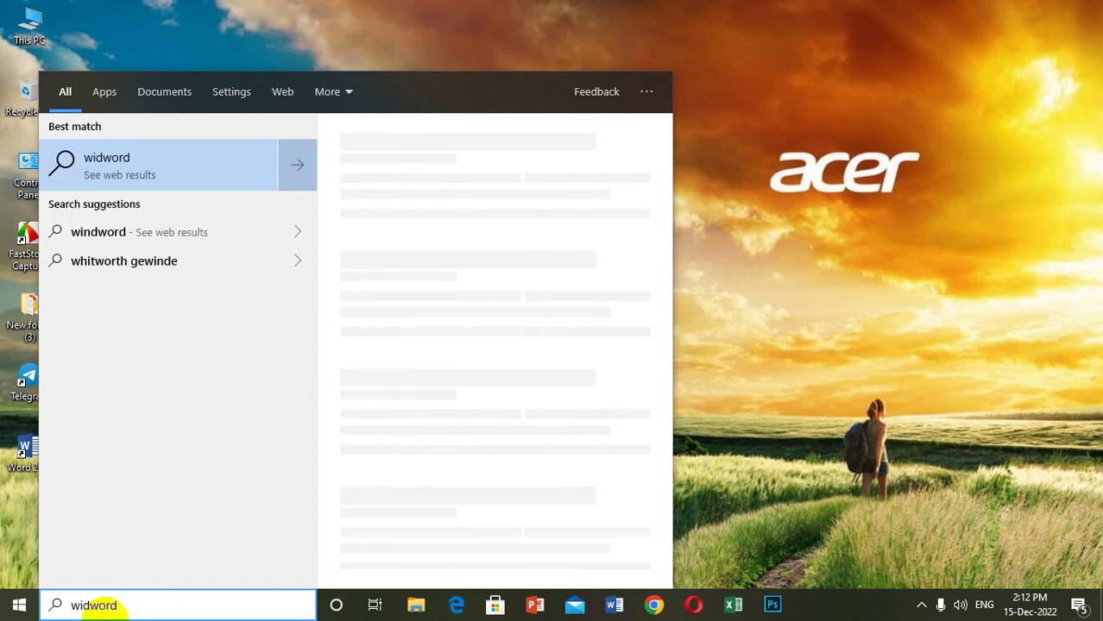
pyautogui.press('Return')
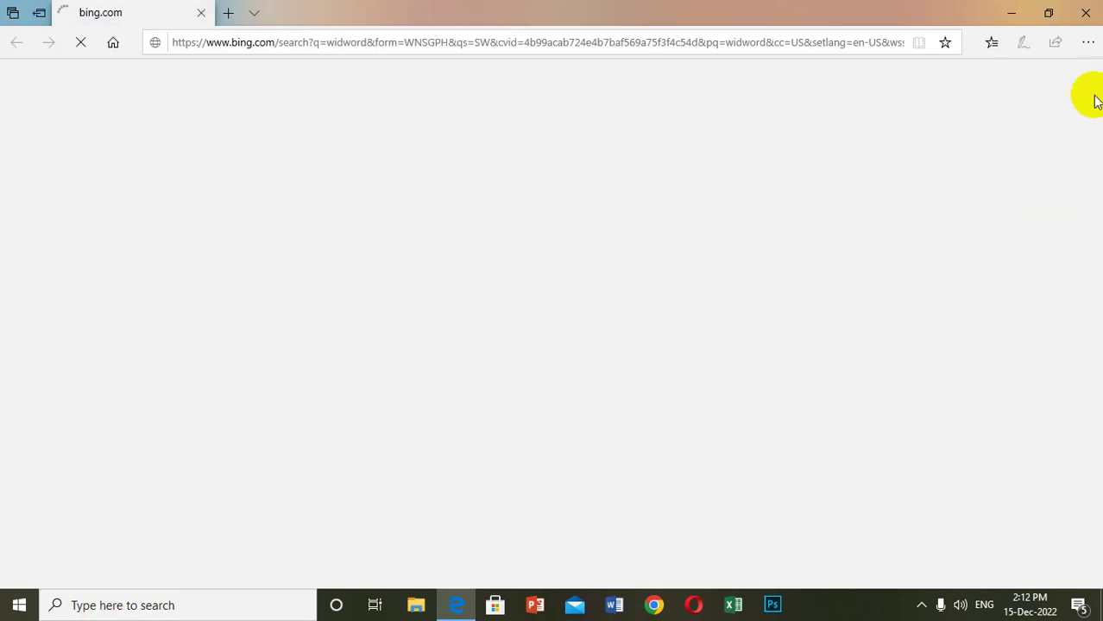
pyautogui.click(1096, 12)
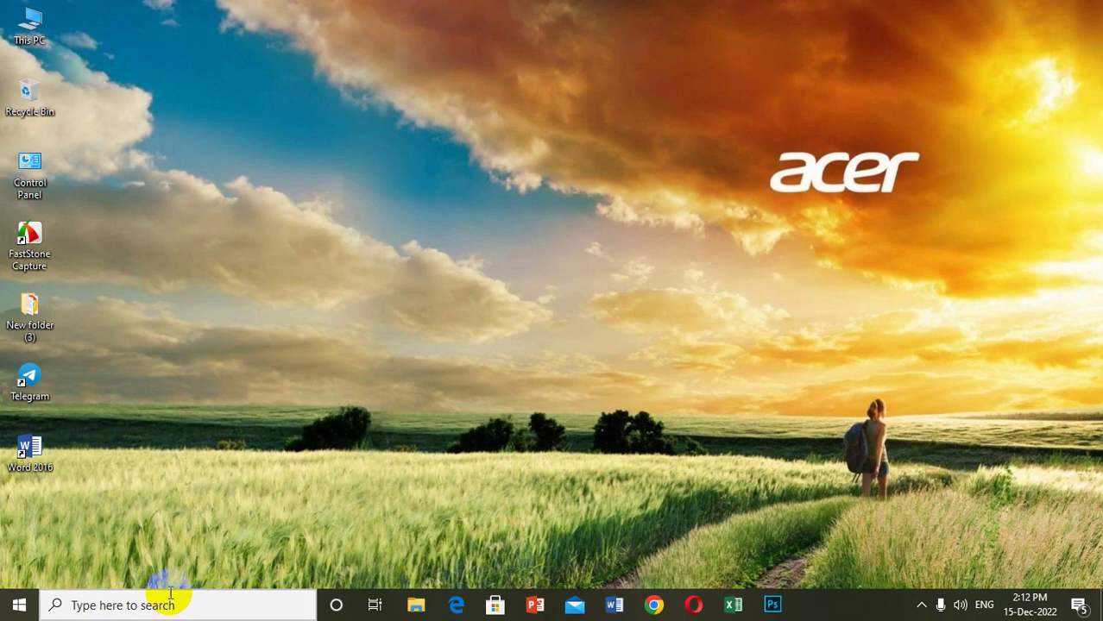
# Launch Word 2016 through a Windows search for "winword", create a blank document and close it again
pyautogui.click(138, 597)
pyautogui.write('w')
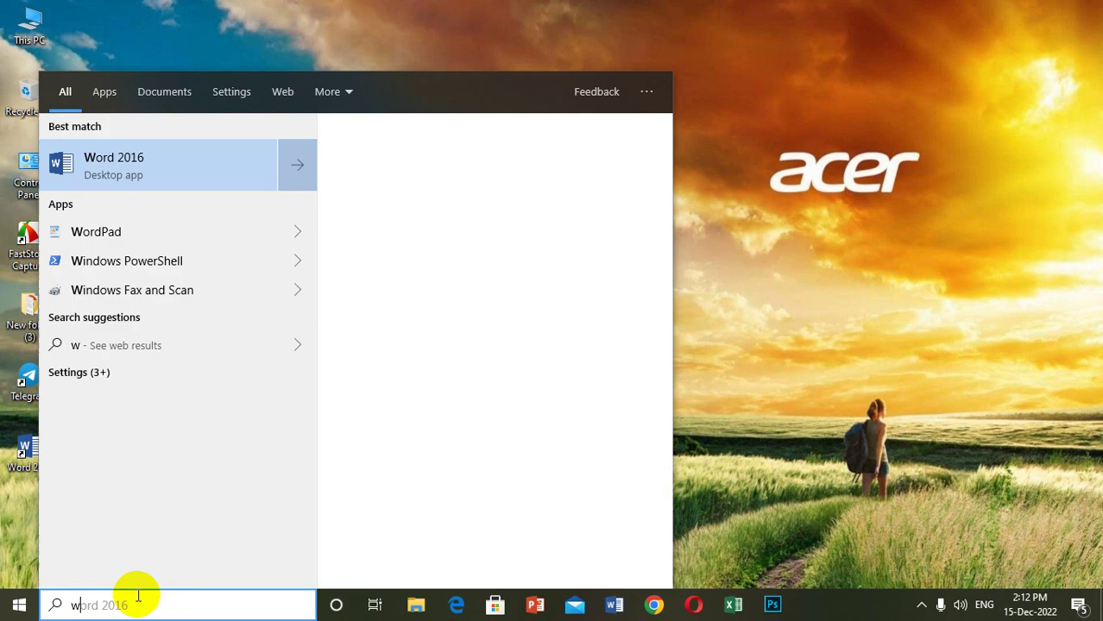
pyautogui.write('in')
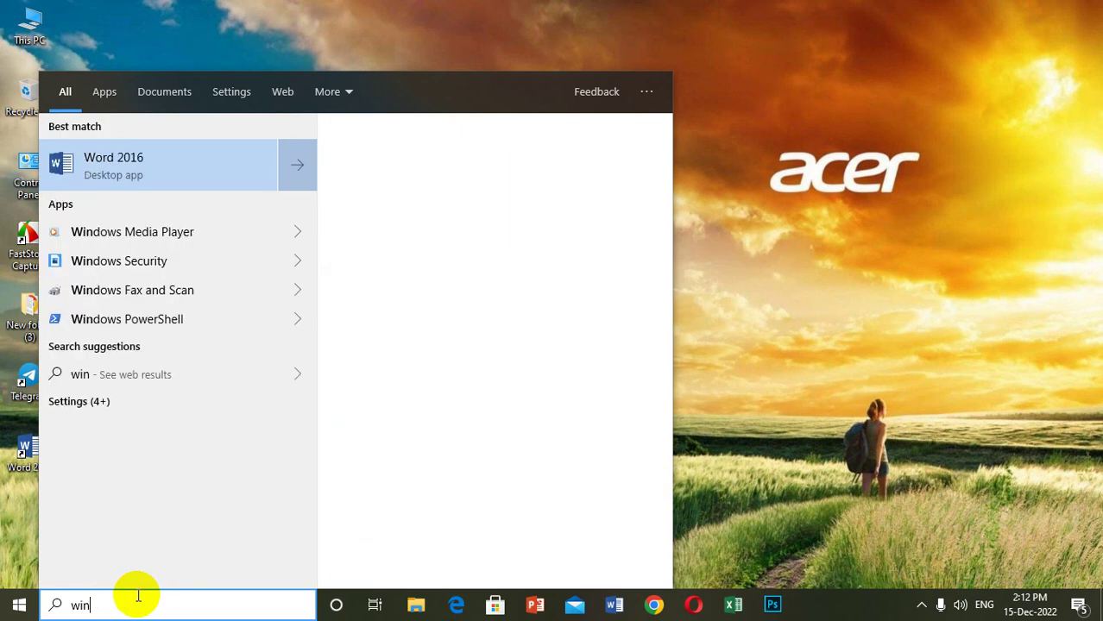
pyautogui.write('word')
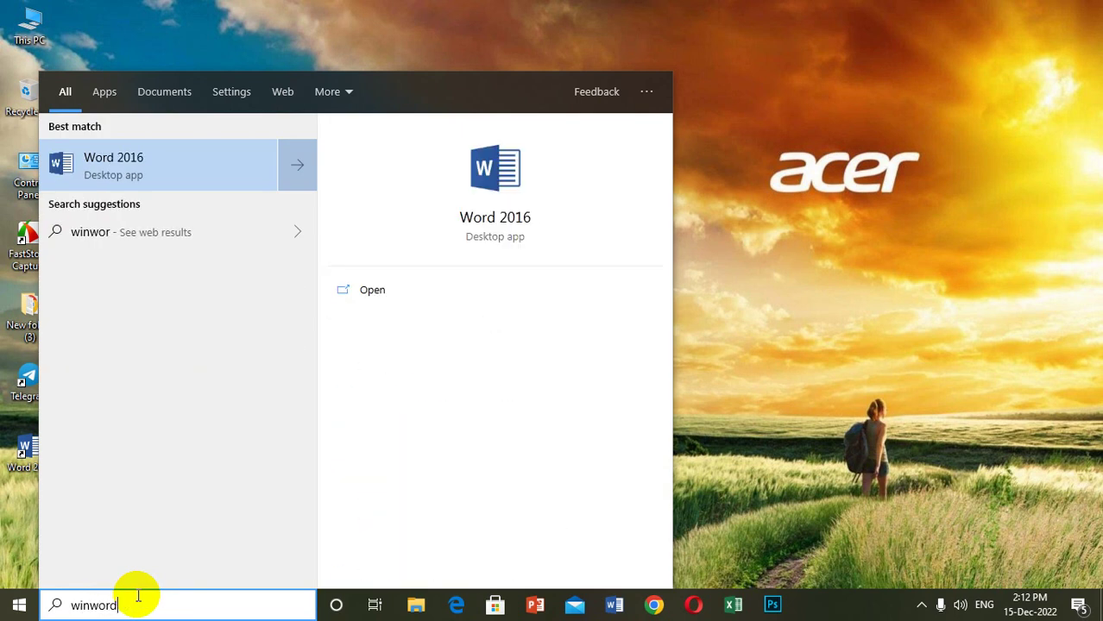
pyautogui.press('Return')
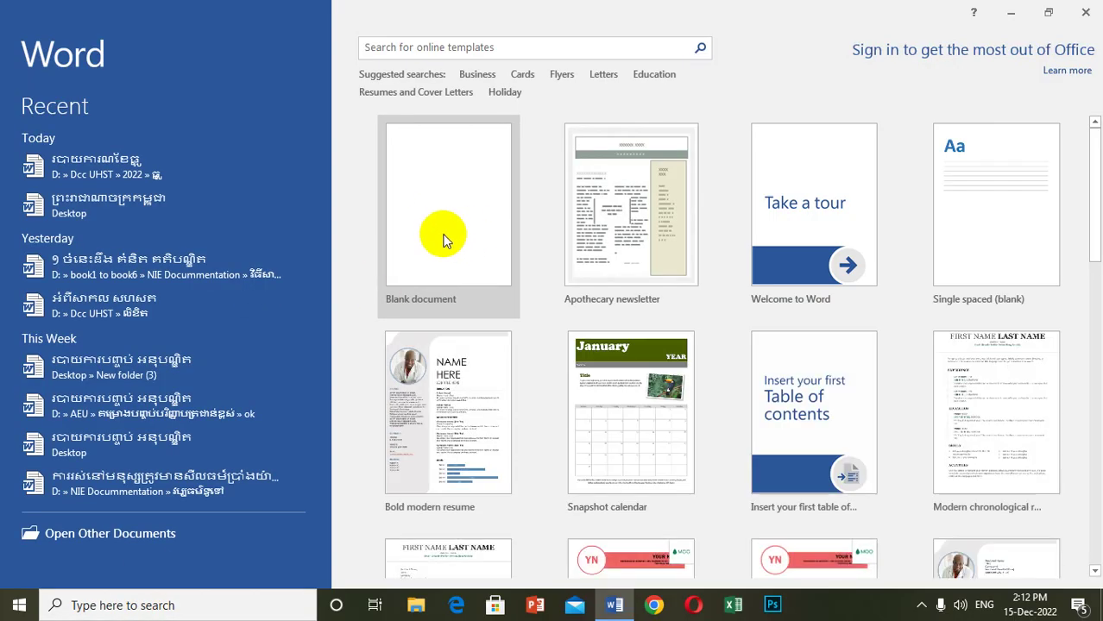
pyautogui.click(458, 211)
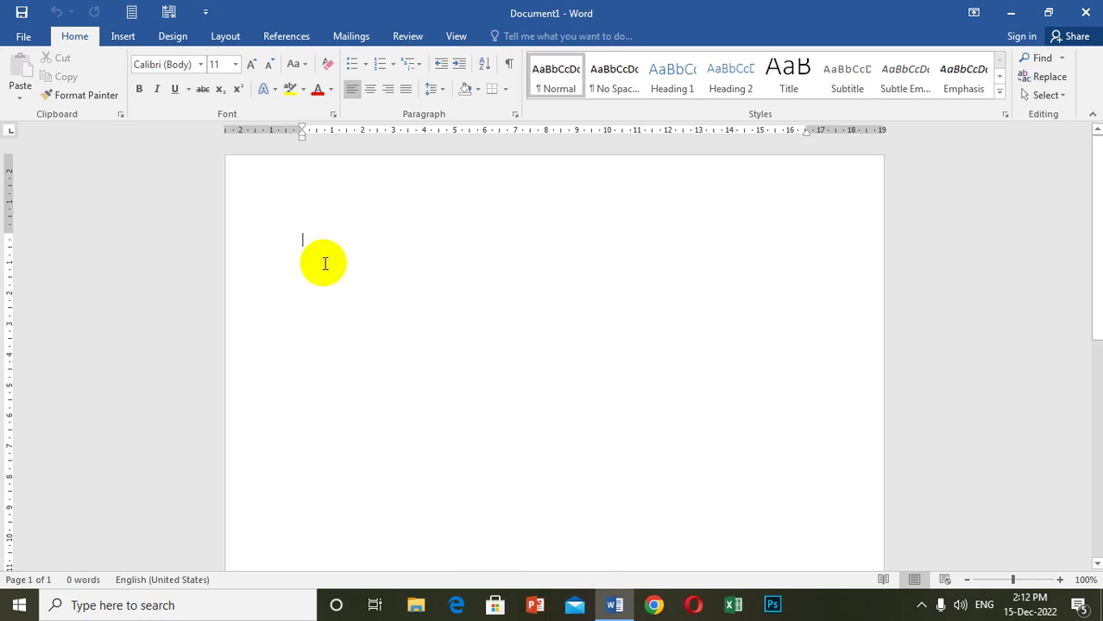
pyautogui.click(1092, 15)
# Find the Run app with a Windows search for "run" and open it
pyautogui.click(105, 606)
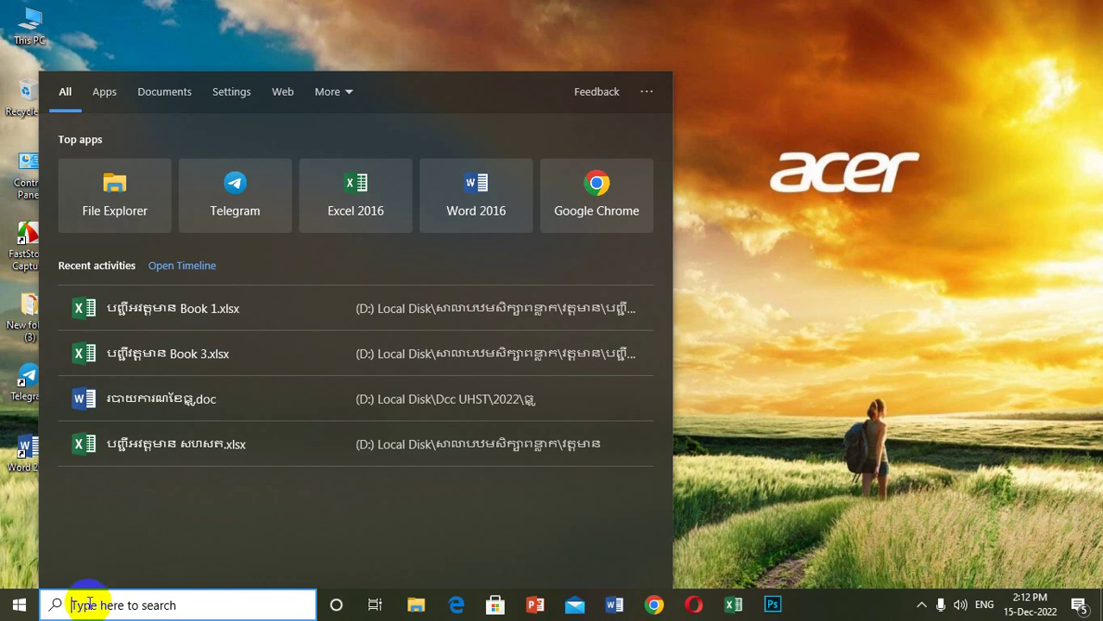
pyautogui.write('run')
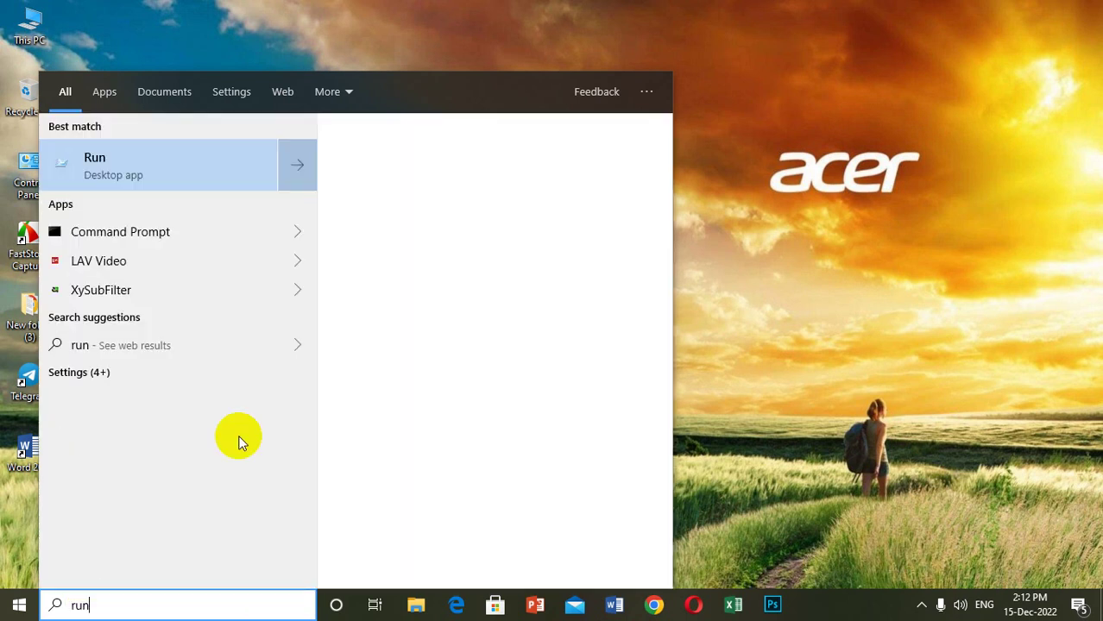
pyautogui.click(105, 166)
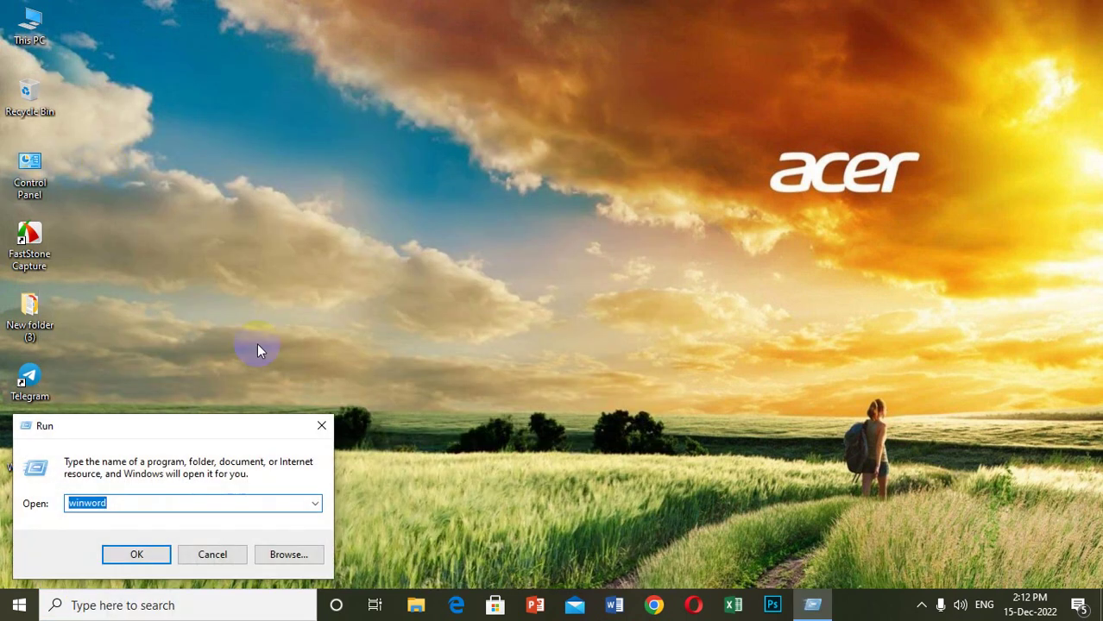
# Launch Word by running the command "winword" and create a blank document
pyautogui.click(126, 501)
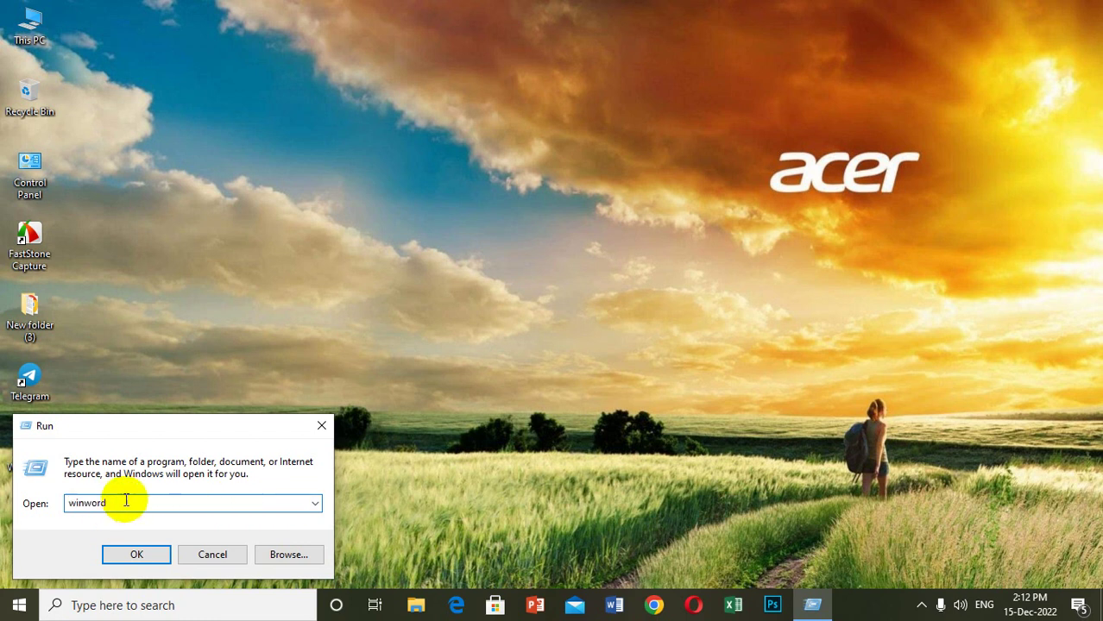
pyautogui.click(315, 504)
pyautogui.click(119, 503)
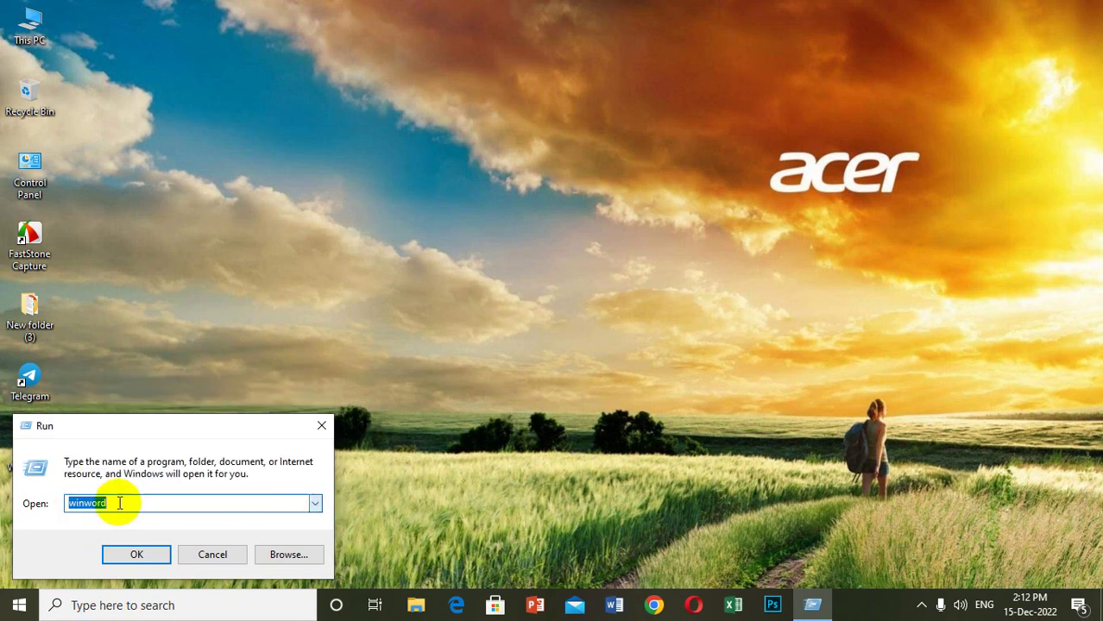
pyautogui.write('win')
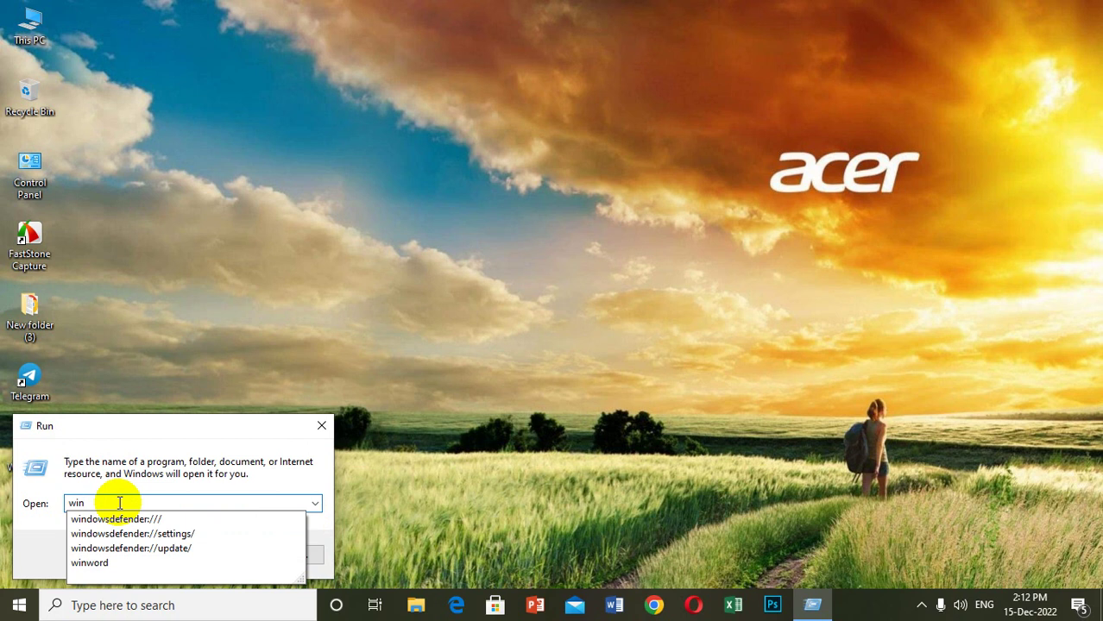
pyautogui.write('word')
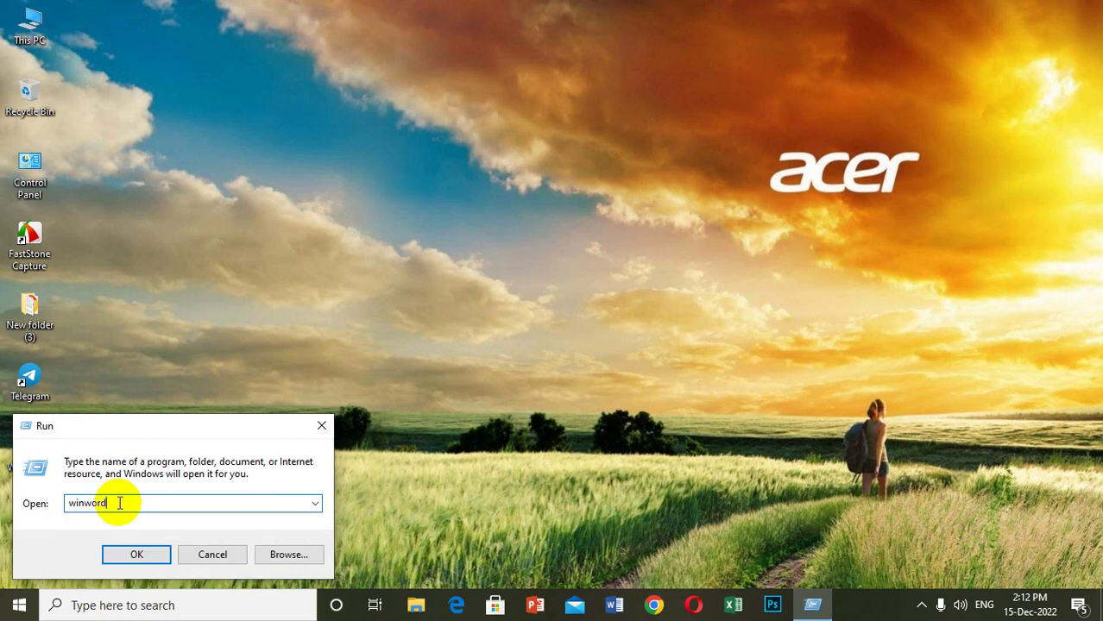
pyautogui.click(137, 555)
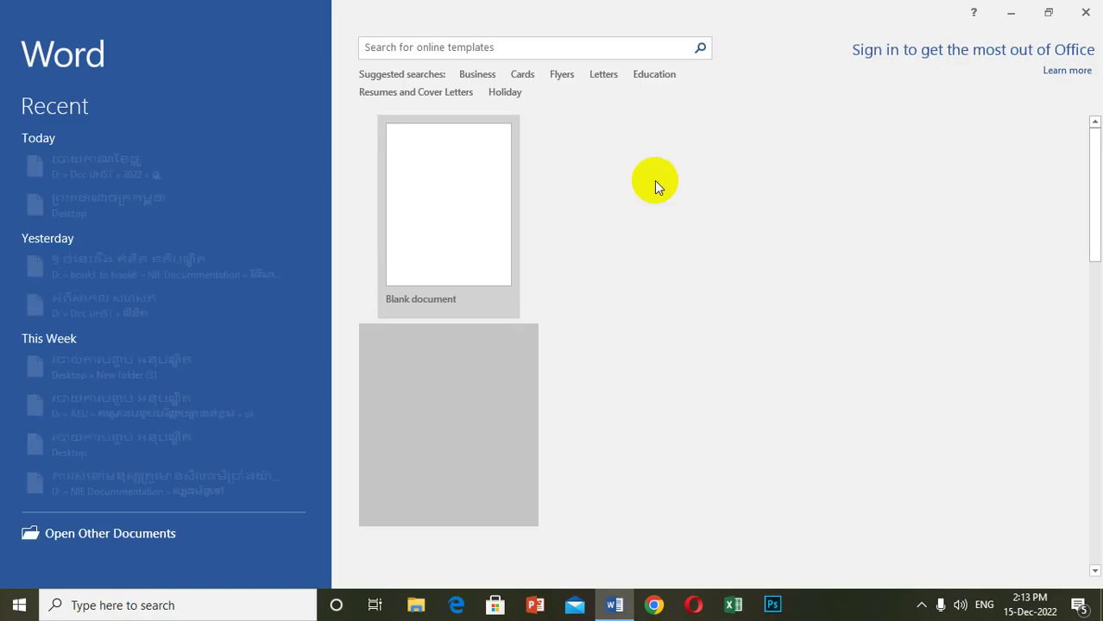
pyautogui.click(449, 198)
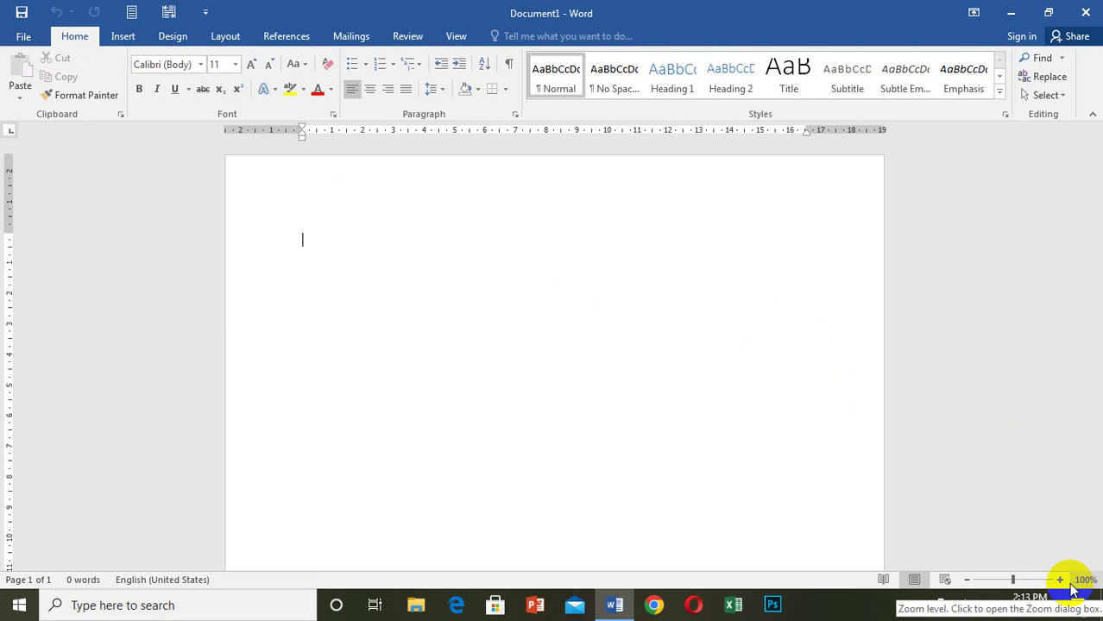
# Zoom the blank document out to 40% so that the whole page fits in view
pyautogui.click(969, 581)
pyautogui.click(968, 581)
pyautogui.click(969, 581)
pyautogui.click(971, 580)
pyautogui.click(974, 581)
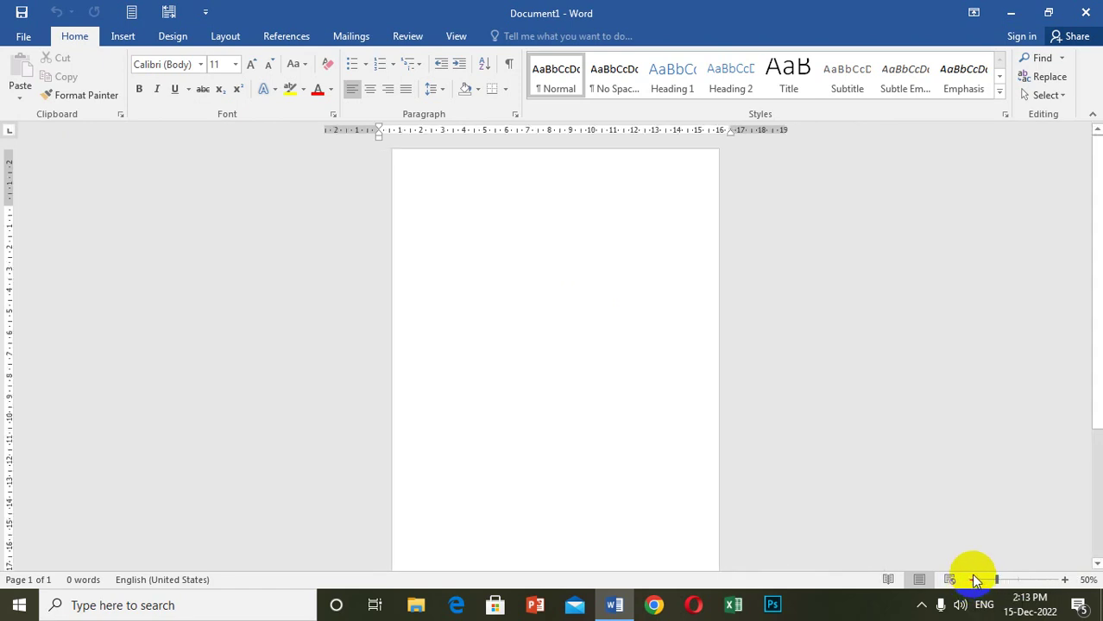
pyautogui.click(973, 581)
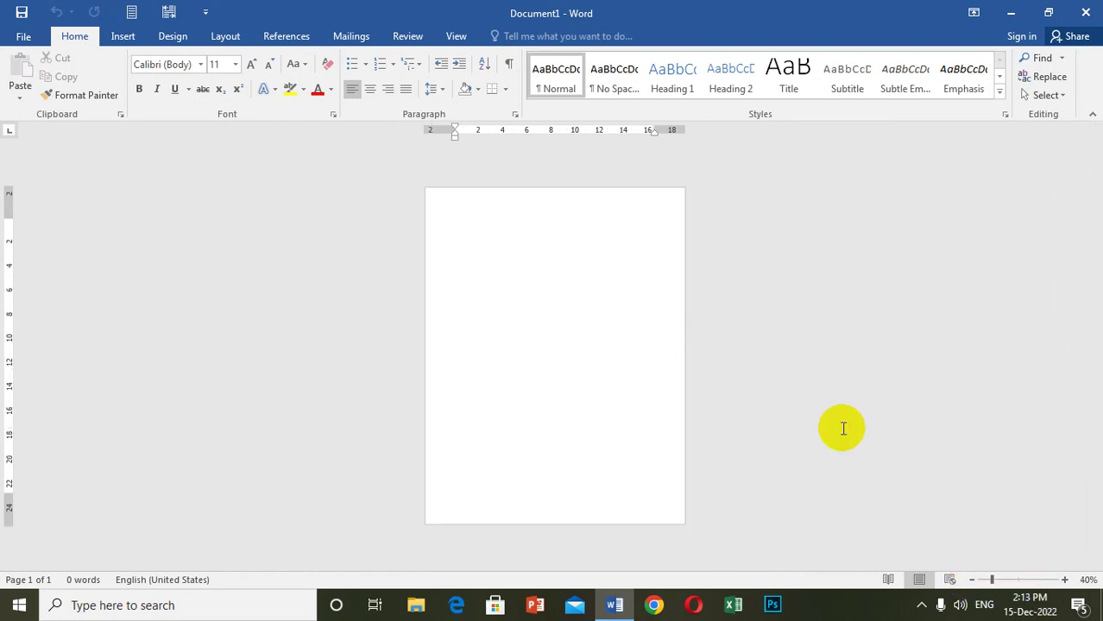
# Zoom the blank document in to 100%
pyautogui.click(1064, 581)
pyautogui.click(1064, 581)
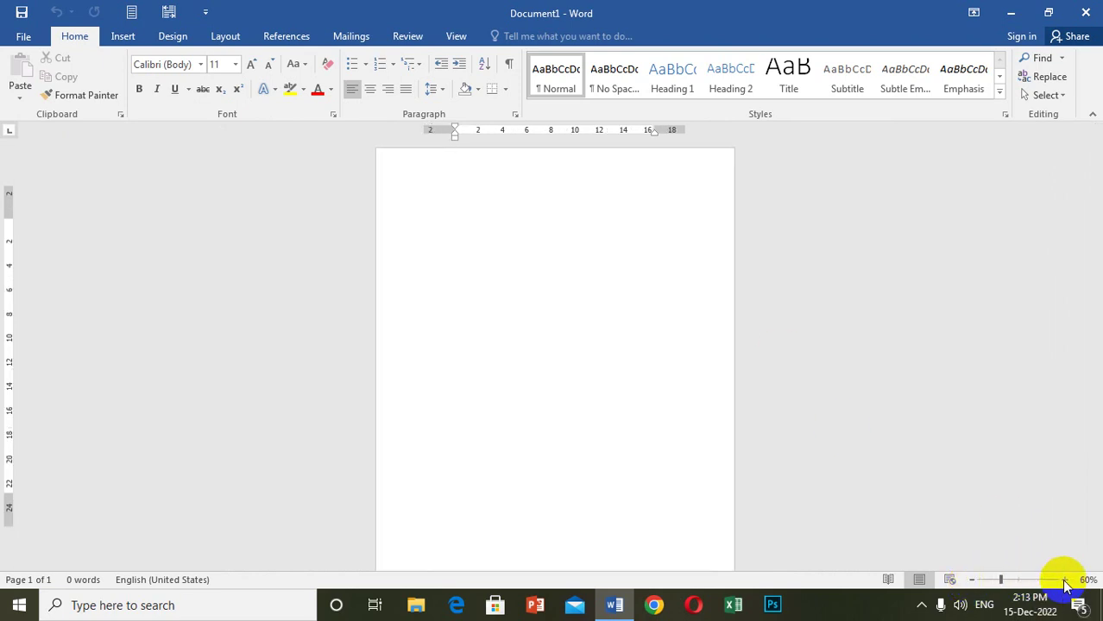
pyautogui.click(1064, 581)
pyautogui.click(1064, 581)
pyautogui.click(1064, 581)
pyautogui.click(1065, 581)
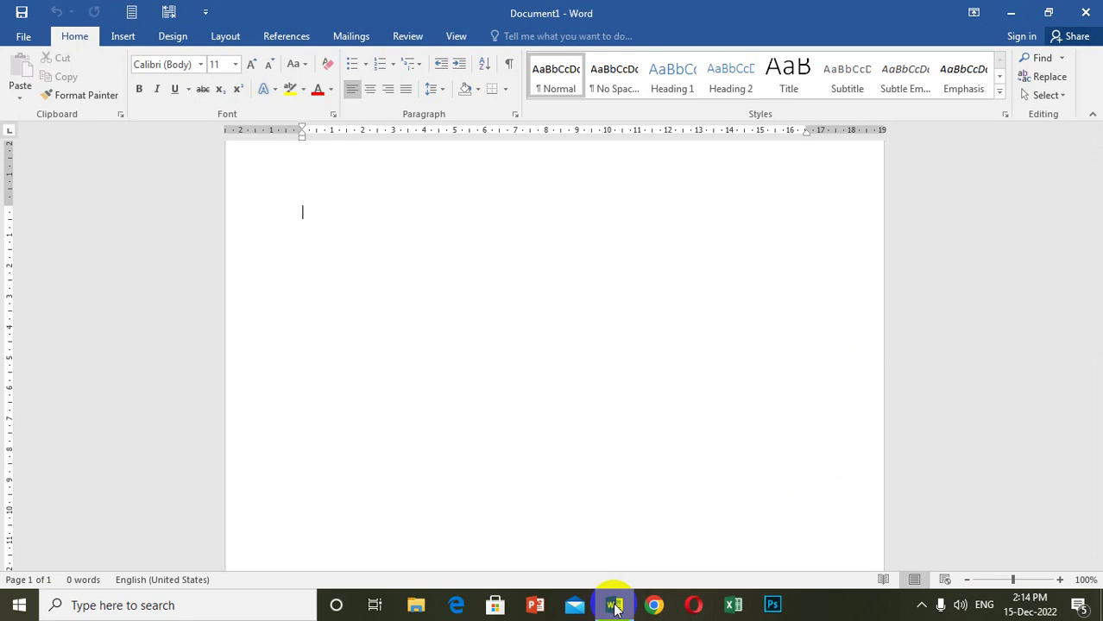
# Minimize the Document1 window to reveal the desktop, restore it, and minimize it again
pyautogui.click(1013, 16)
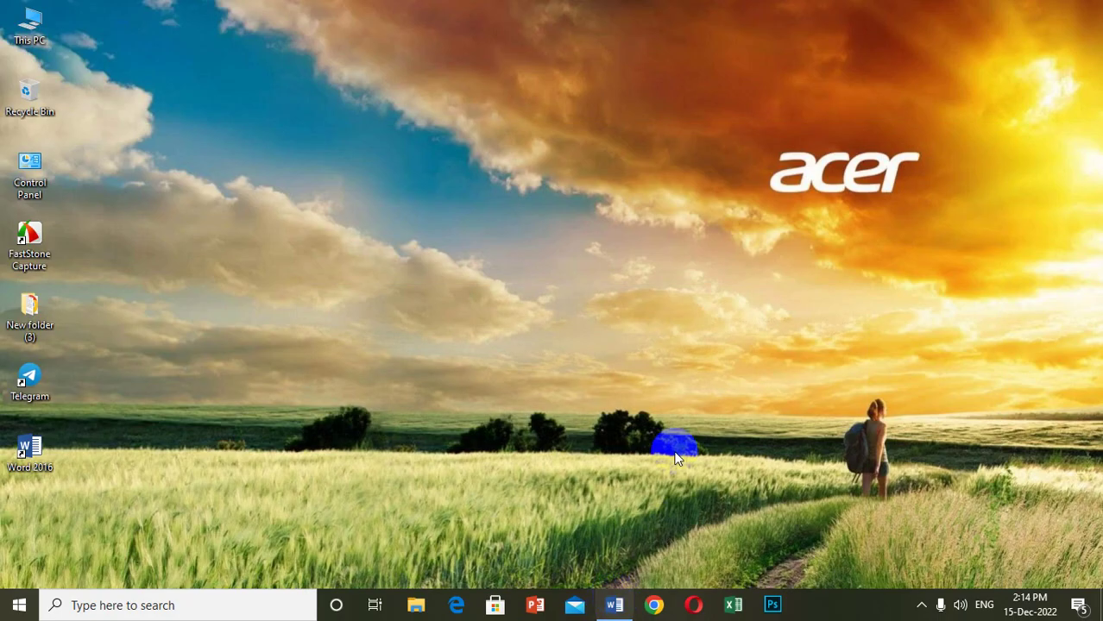
pyautogui.click(614, 608)
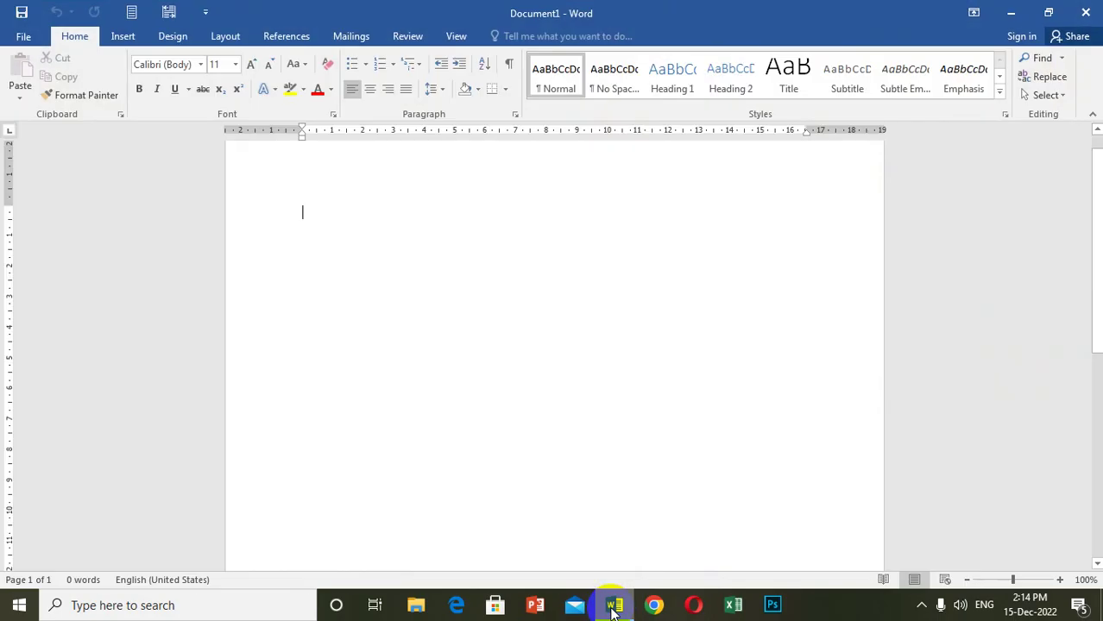
pyautogui.click(1013, 16)
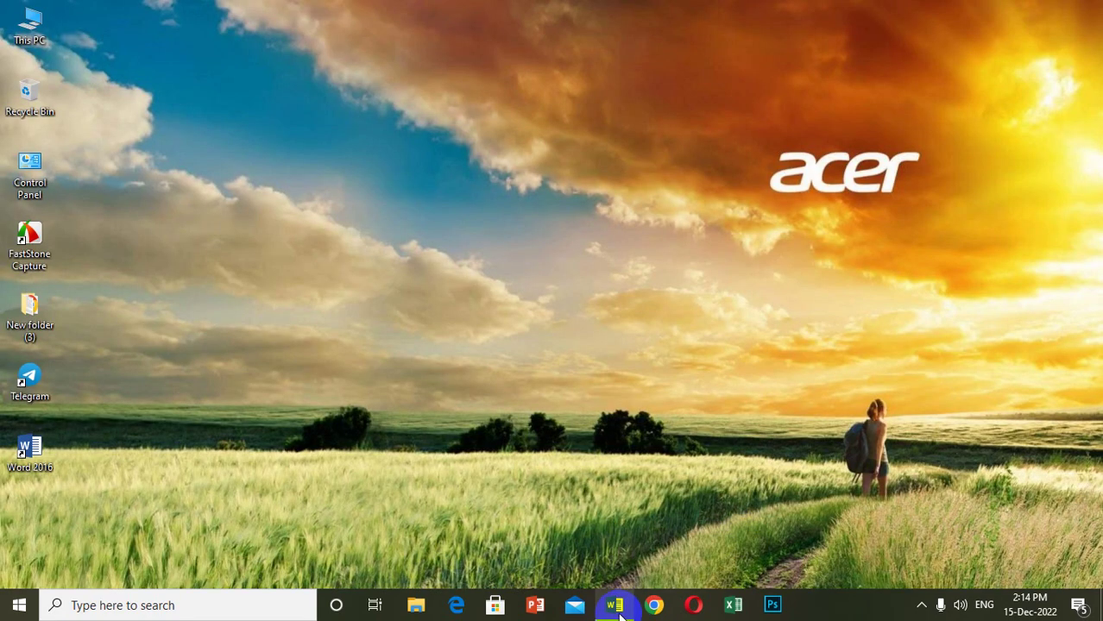